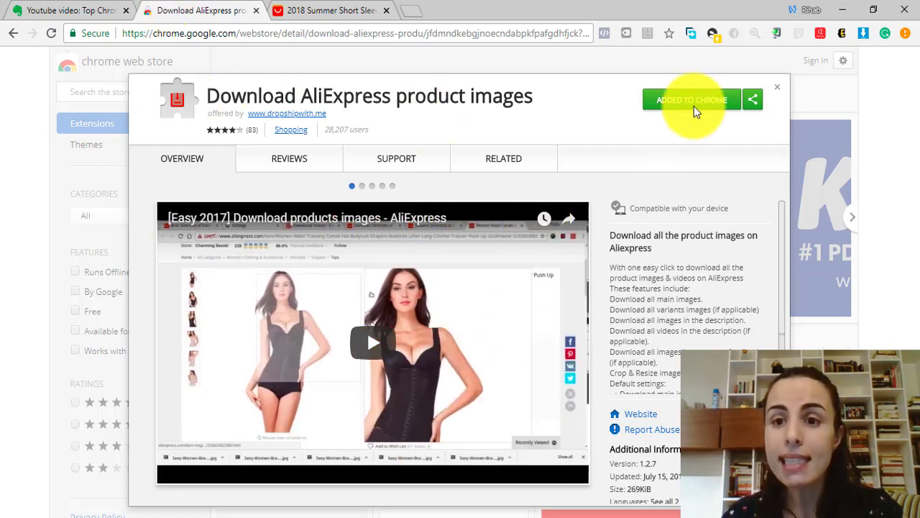
Switch to the AliExpress baby jumpsuit product page and examine its product image download option
left_click(334, 10)
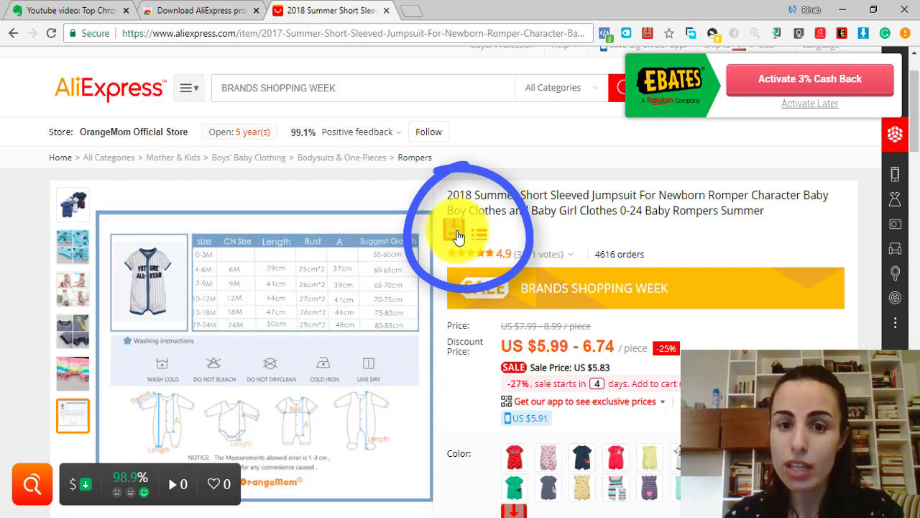
left_click(36, 490)
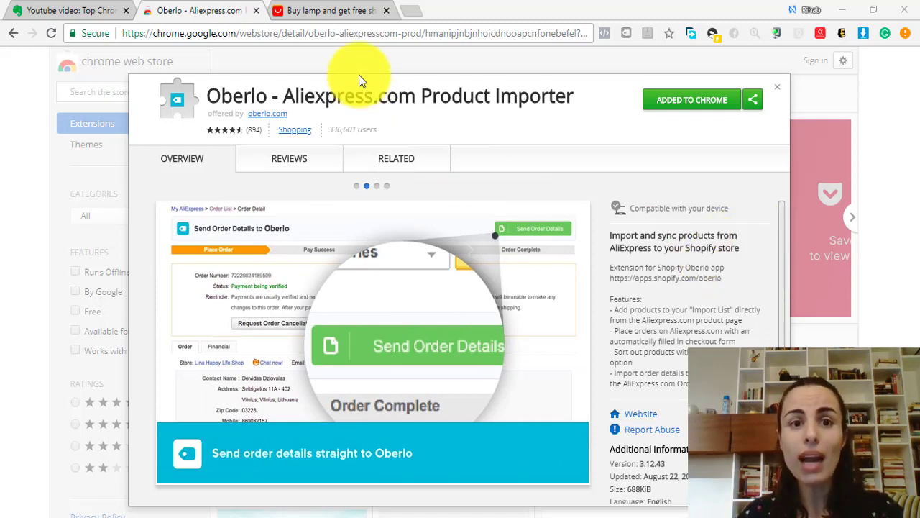
Switch to the AliExpress lamp search results and examine the ePacket, shipping cost and processing time labels on the products
left_click(342, 13)
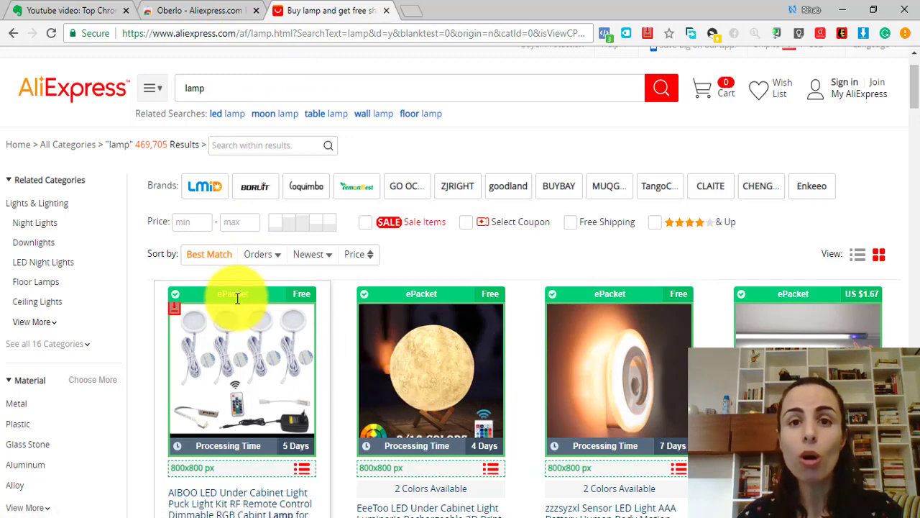
scroll(248, 305, "down", 1)
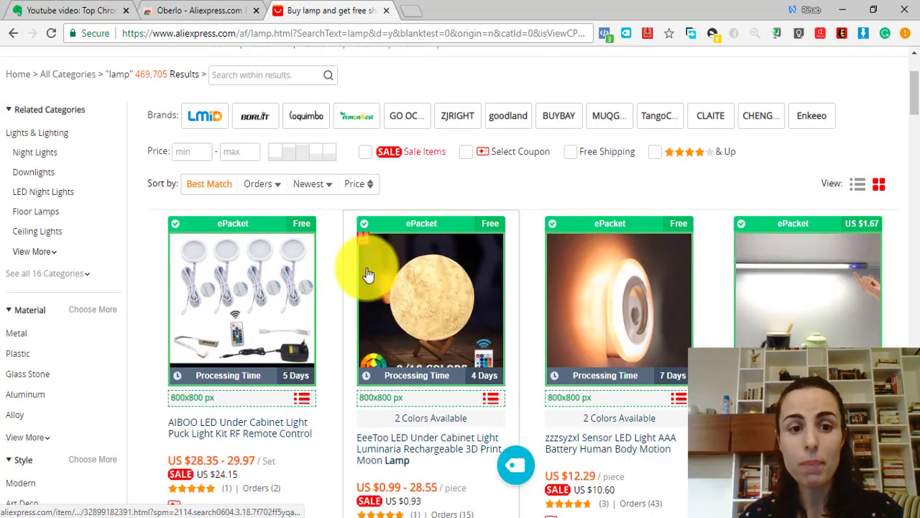
scroll(293, 266, "down", 3)
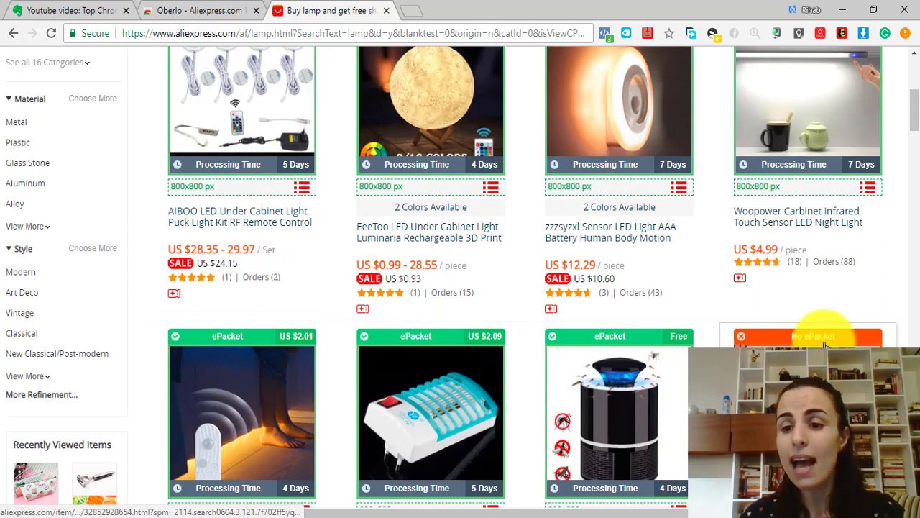
scroll(525, 423, "up", 2)
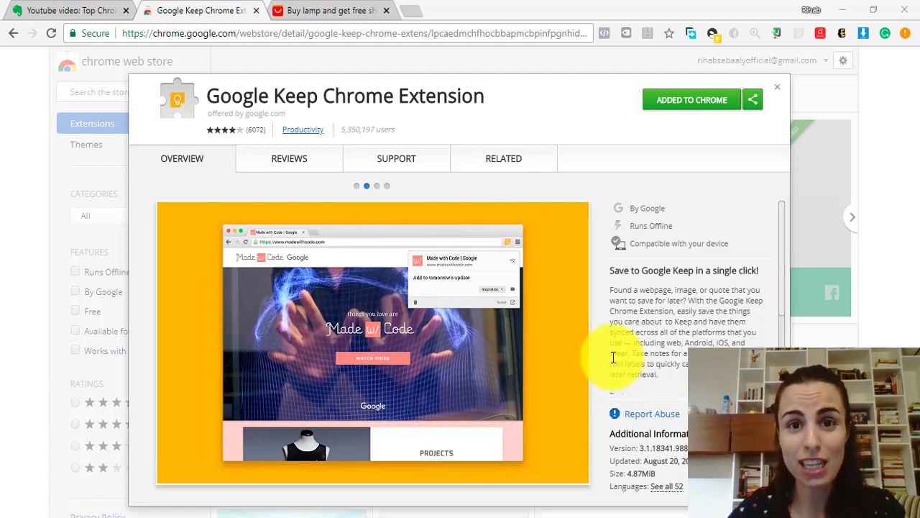
From the AliExpress lamp search results, open the 3D print moon lamp and the sensor LED light product pages
left_click(329, 11)
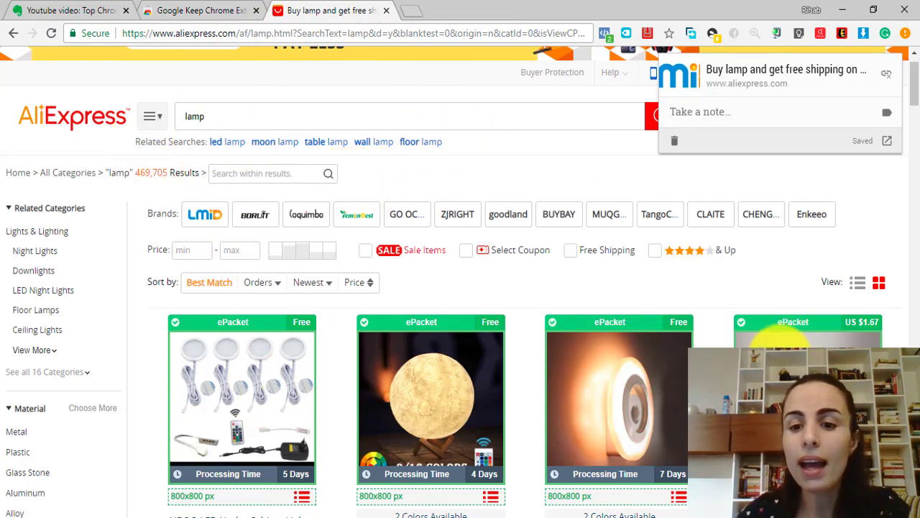
scroll(346, 374, "down", 1)
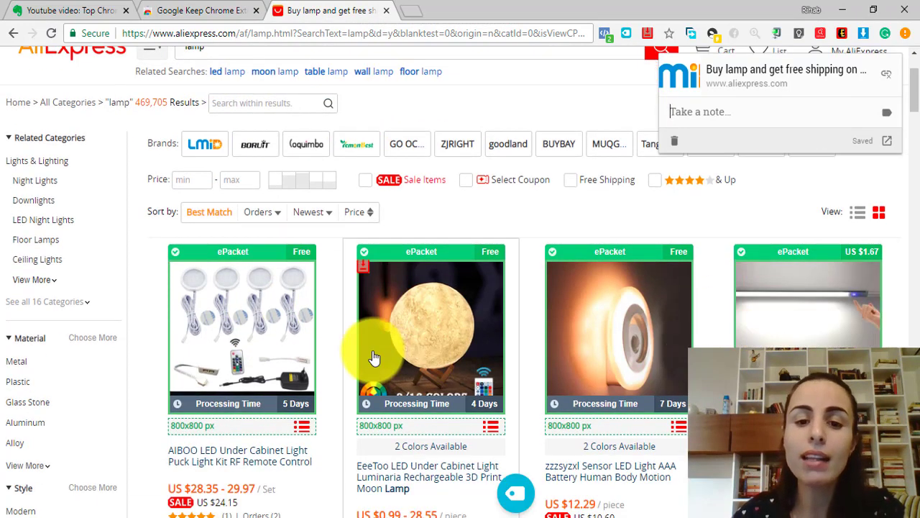
left_click(447, 316)
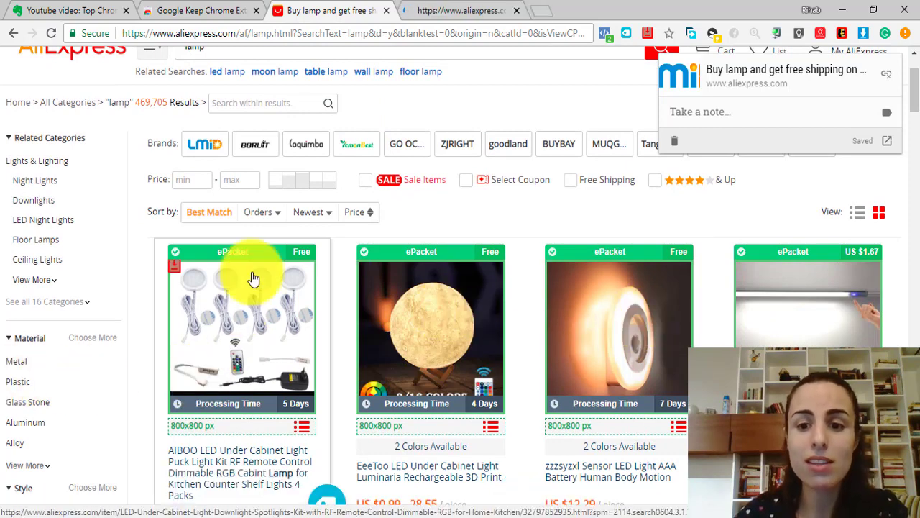
left_click(581, 345)
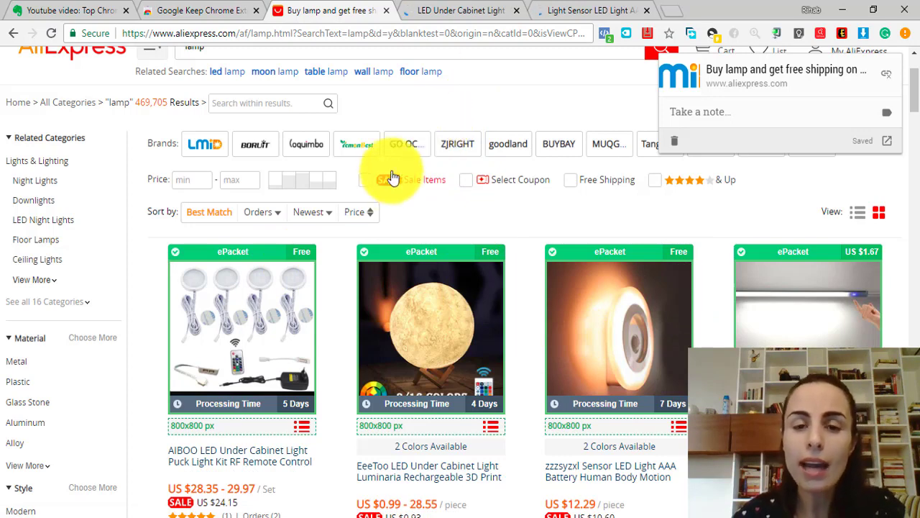
Save the moon lamp product page to Google Keep with the note "I loved this"
left_click(447, 11)
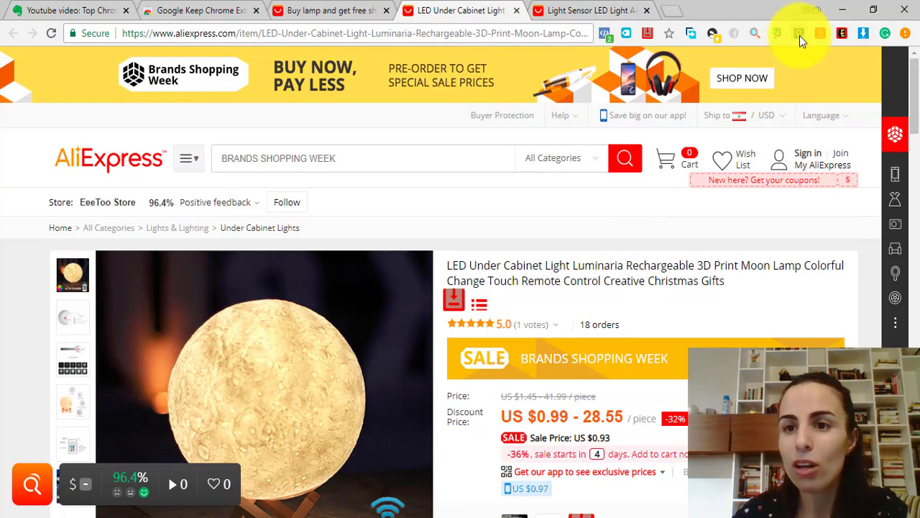
left_click(799, 35)
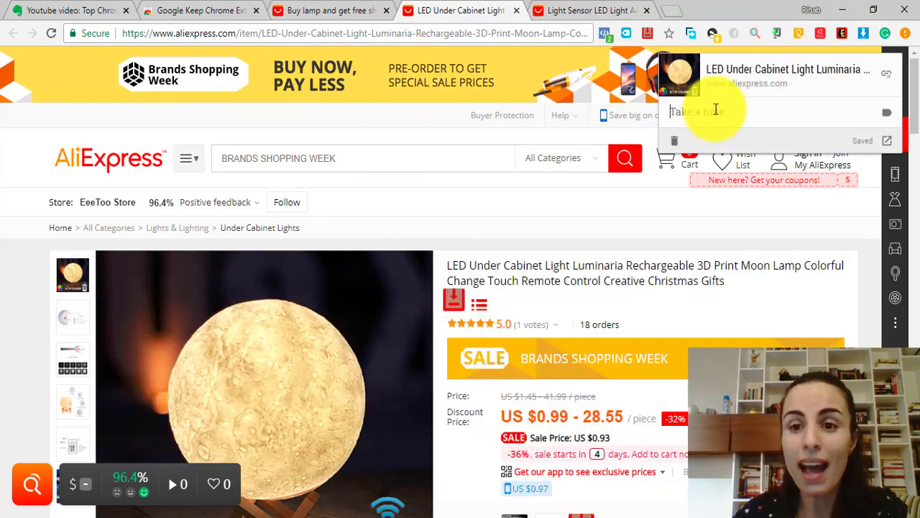
left_click(717, 109)
type("I loved this")
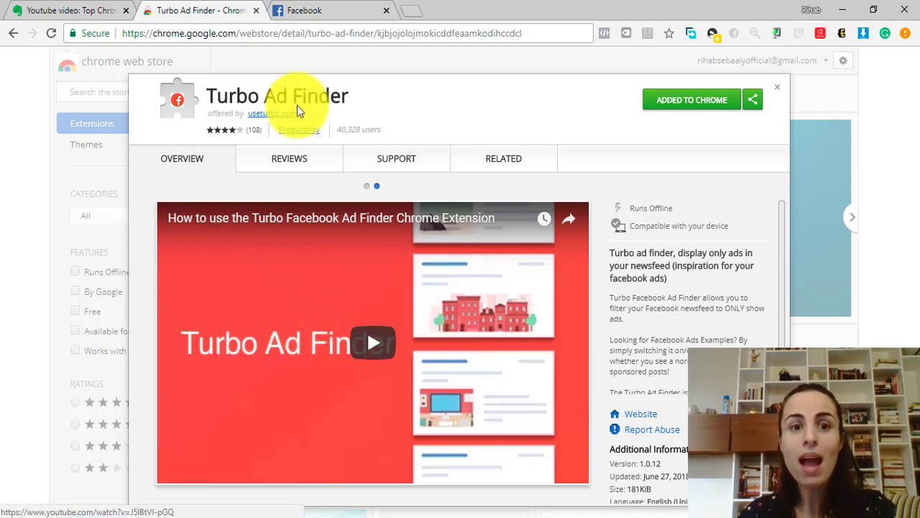
Switch to Facebook, enable Turbo Ad Finder to display only ads in the newsfeed, and browse the sponsored posts
left_click(309, 11)
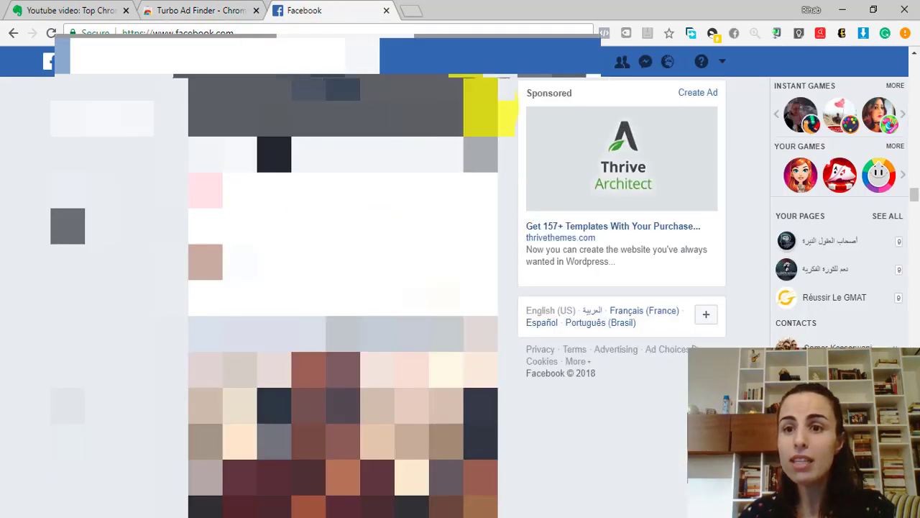
left_click(737, 33)
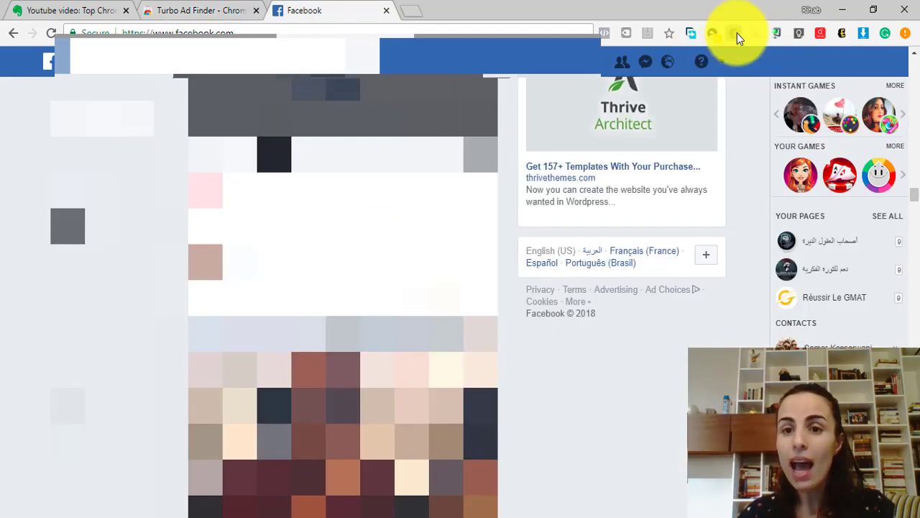
left_click(645, 141)
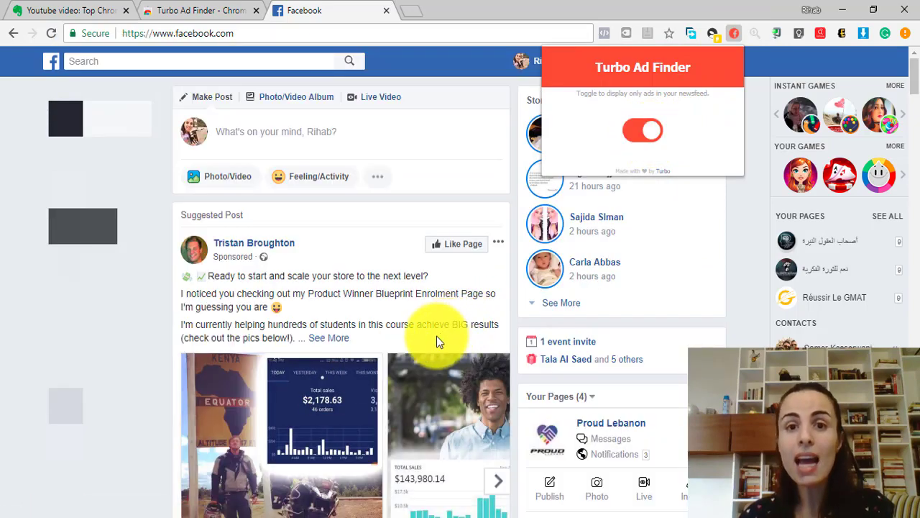
scroll(430, 345, "down", 2)
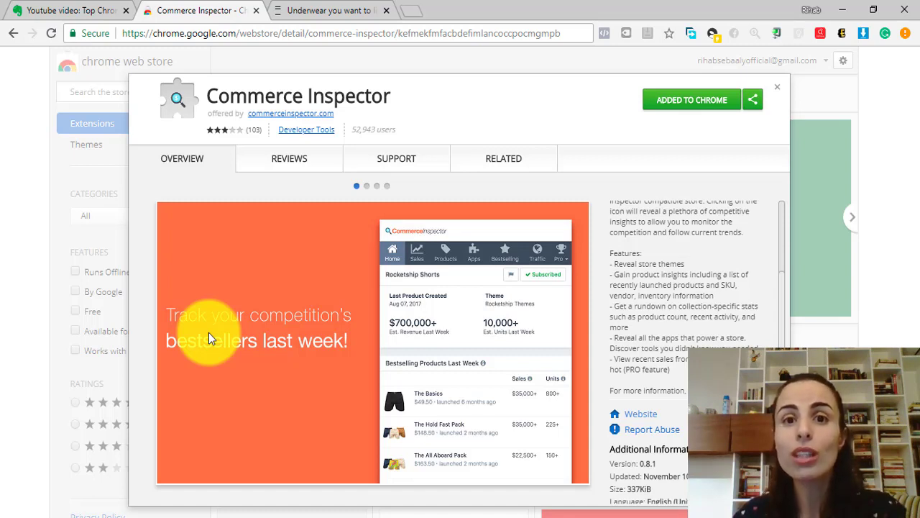
Inspect the Negative Underwear store with Commerce Inspector and examine its bestselling products
left_click(347, 10)
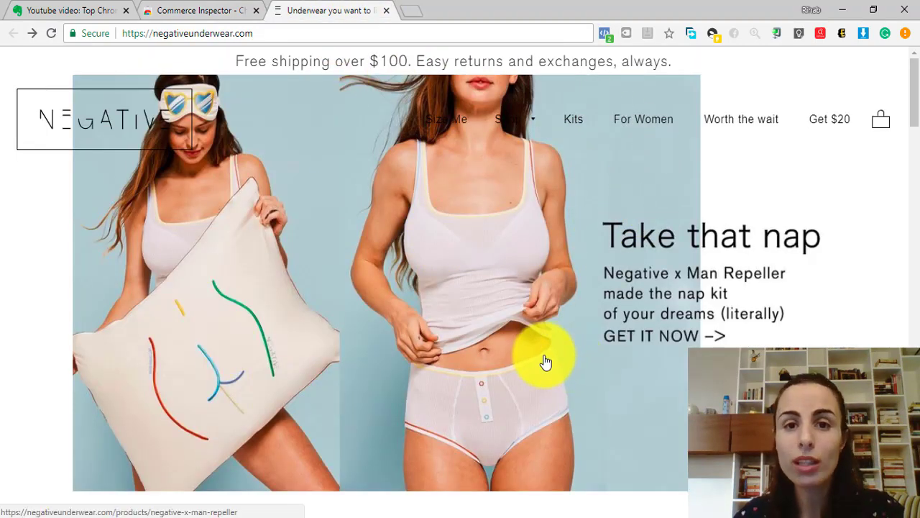
left_click(755, 36)
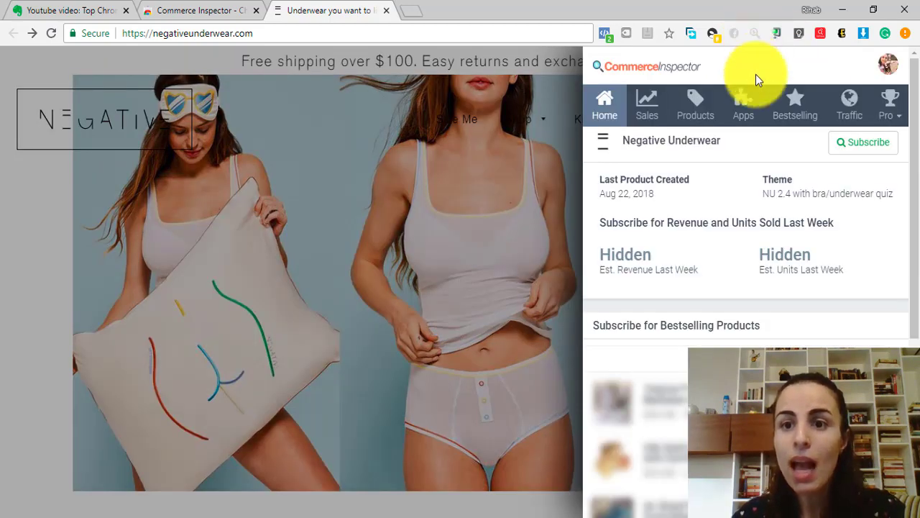
left_click(794, 106)
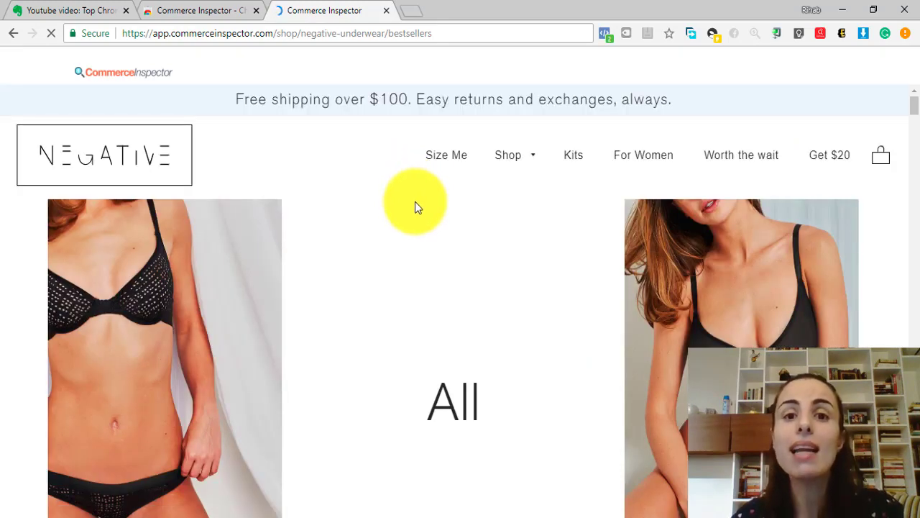
scroll(415, 226, "down", 7)
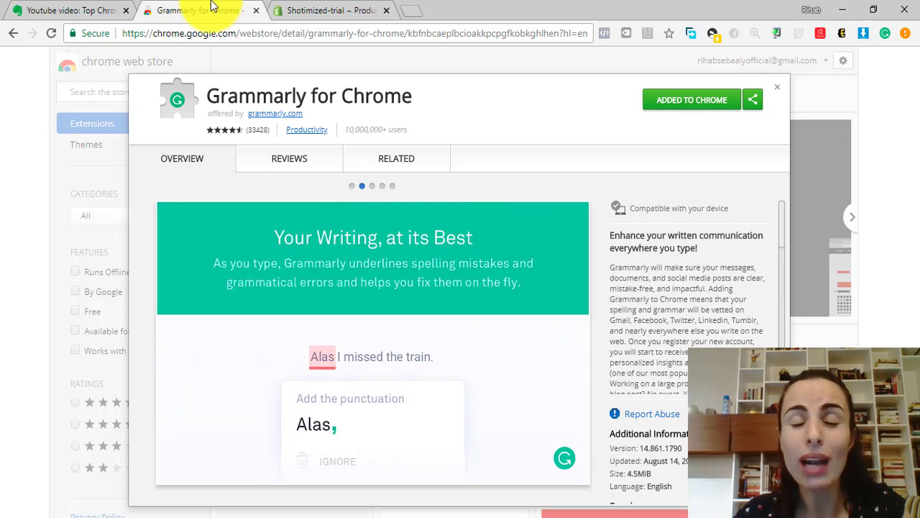
Enter "the beste product every" as the new Shopify product's description and accept Grammarly's correction of "beste" to "best"
left_click(350, 8)
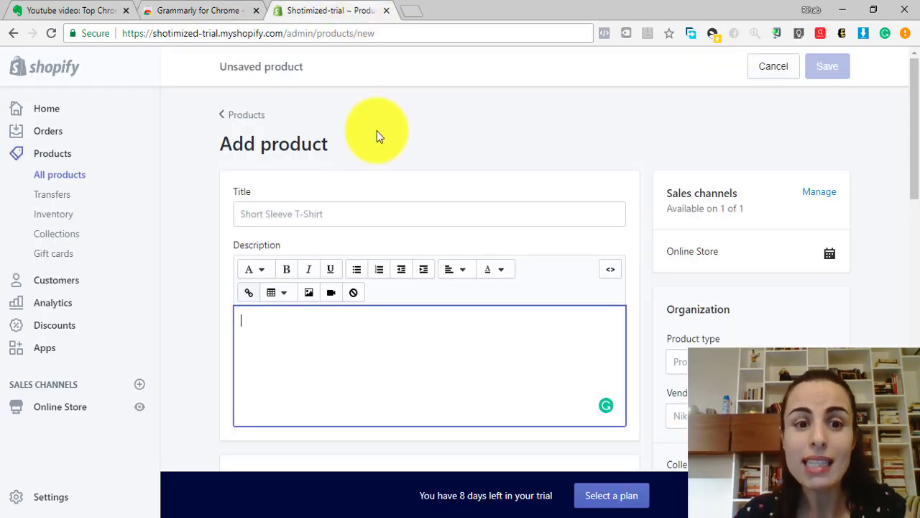
type("the ")
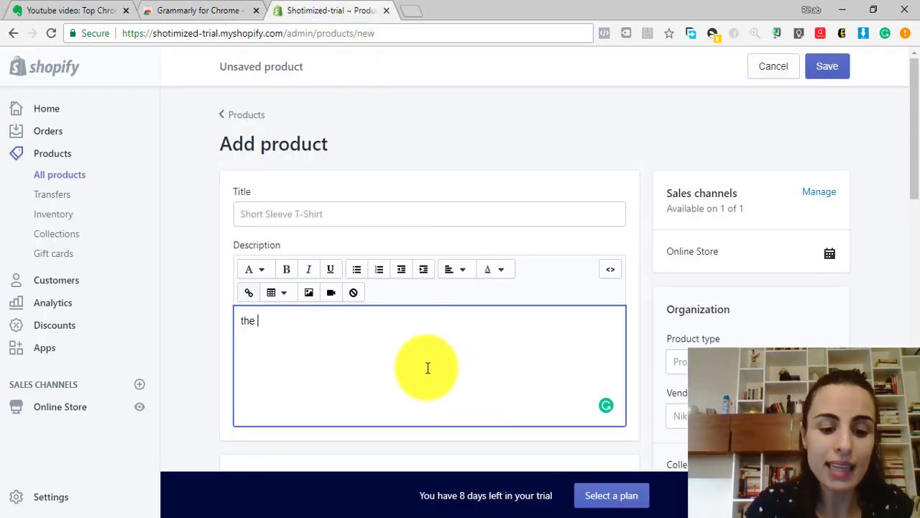
type("beste produ")
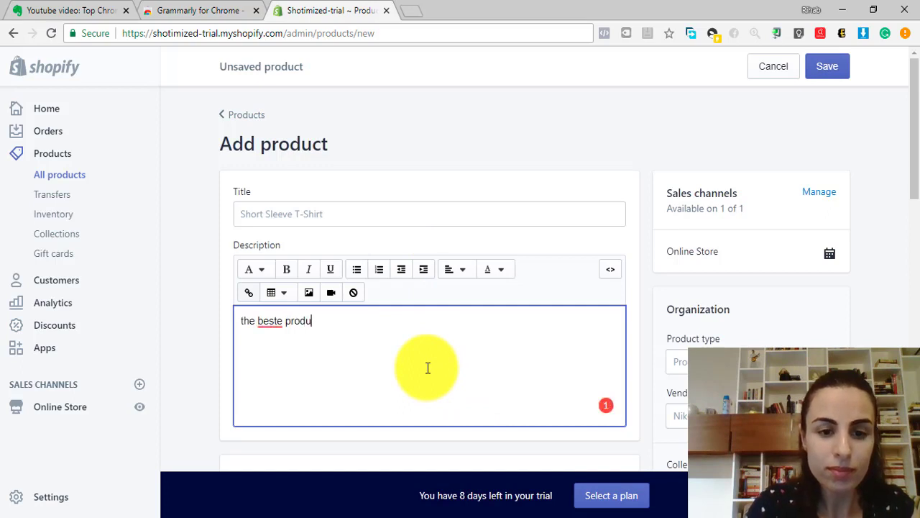
type("ct every")
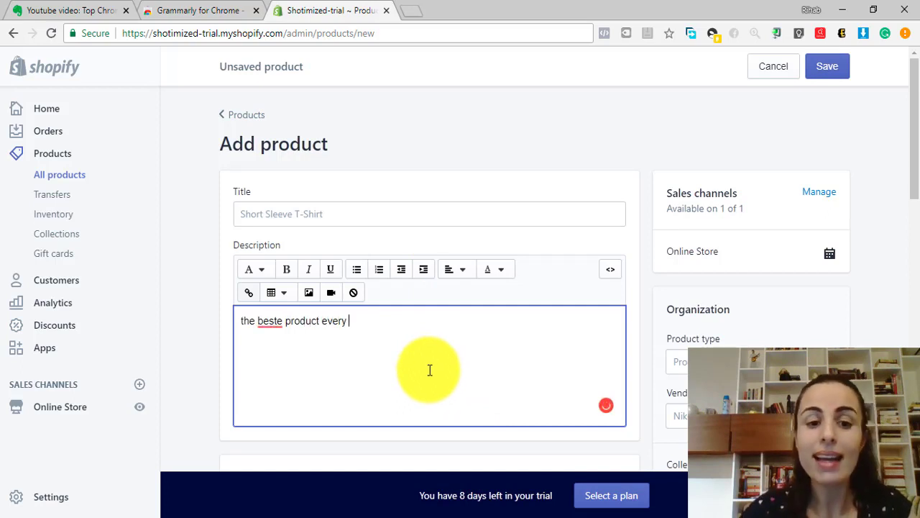
mouse_move(270, 325)
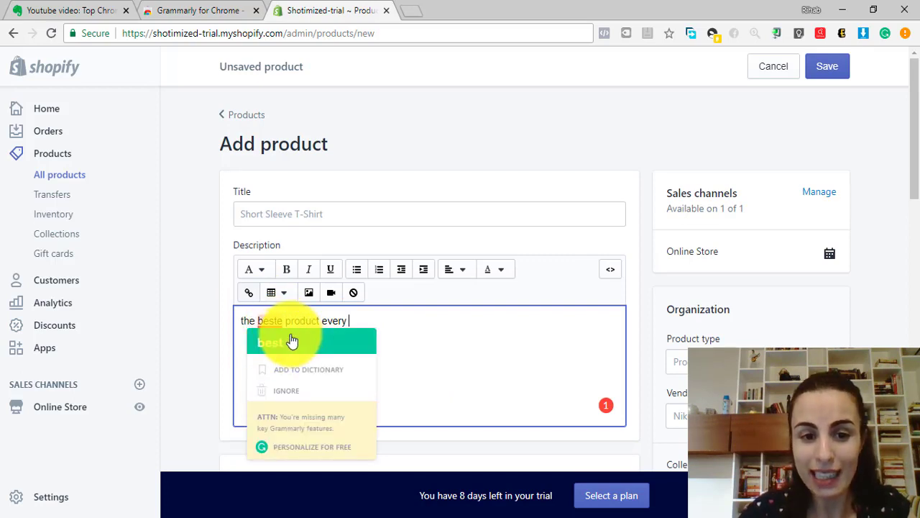
left_click(288, 341)
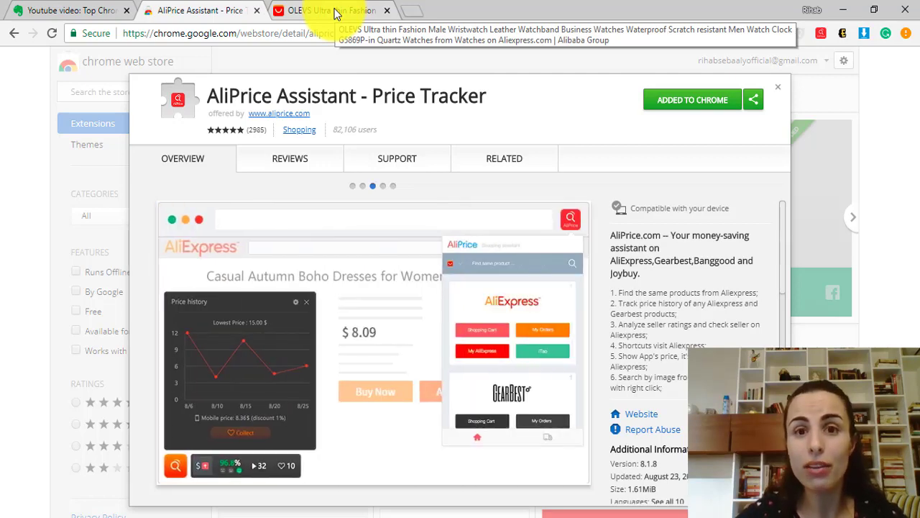
Check the OLEVS wristwatch on AliExpress with AliPrice, examining matching products, price tracking and the seller analysis
left_click(334, 13)
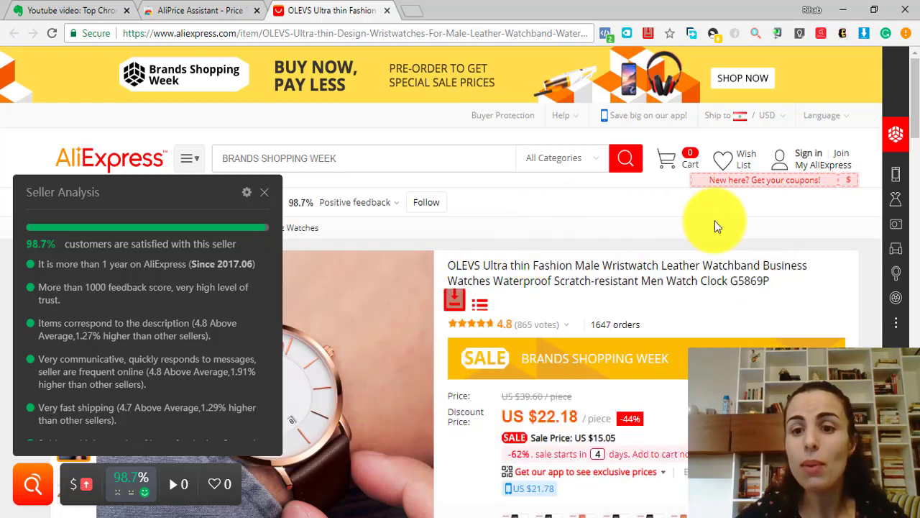
left_click(33, 485)
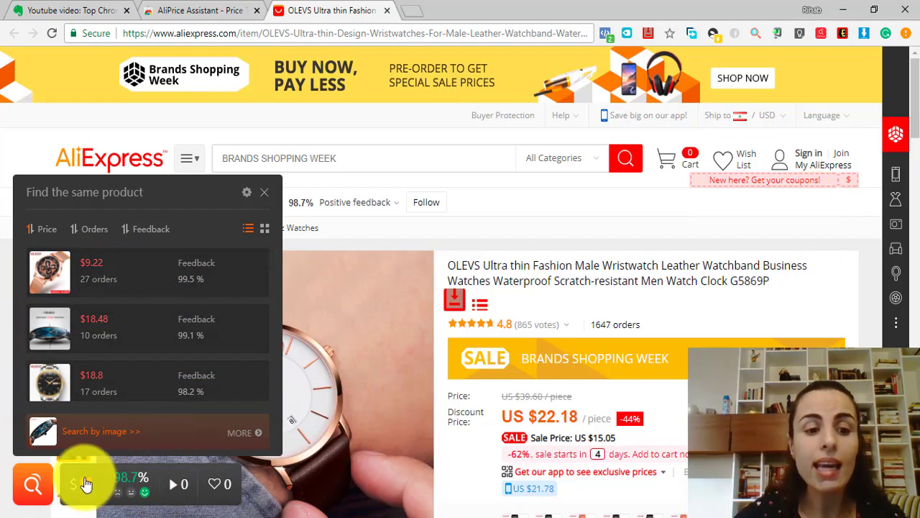
left_click(79, 484)
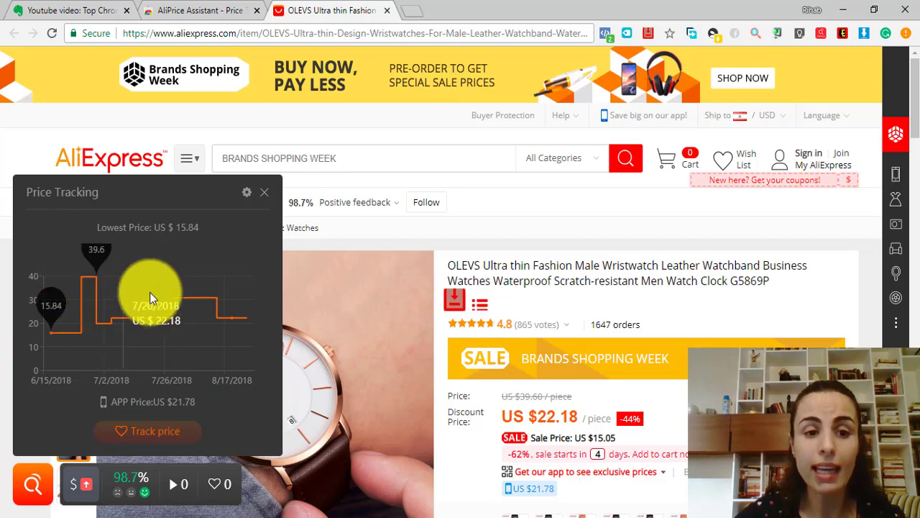
left_click(128, 484)
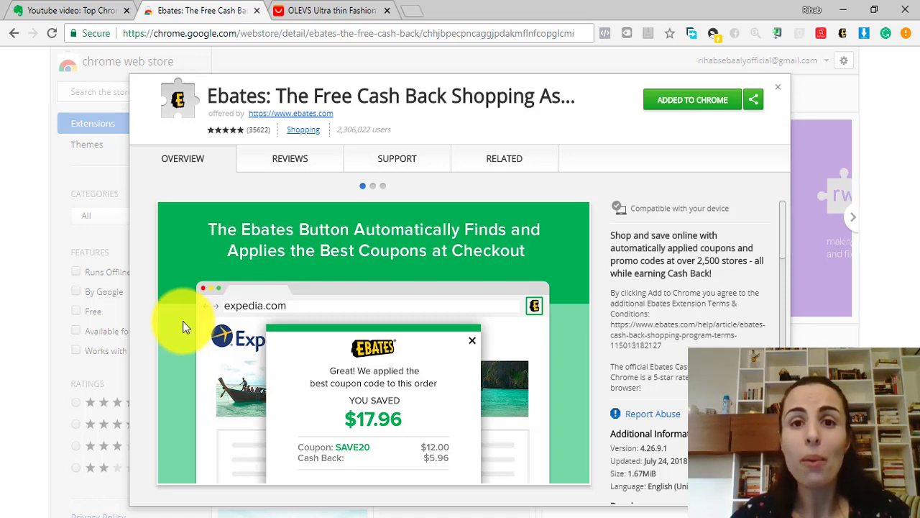
Return to the OLEVS wristwatch page and view the Ebates cash back offer and store deals for AliExpress
left_click(319, 10)
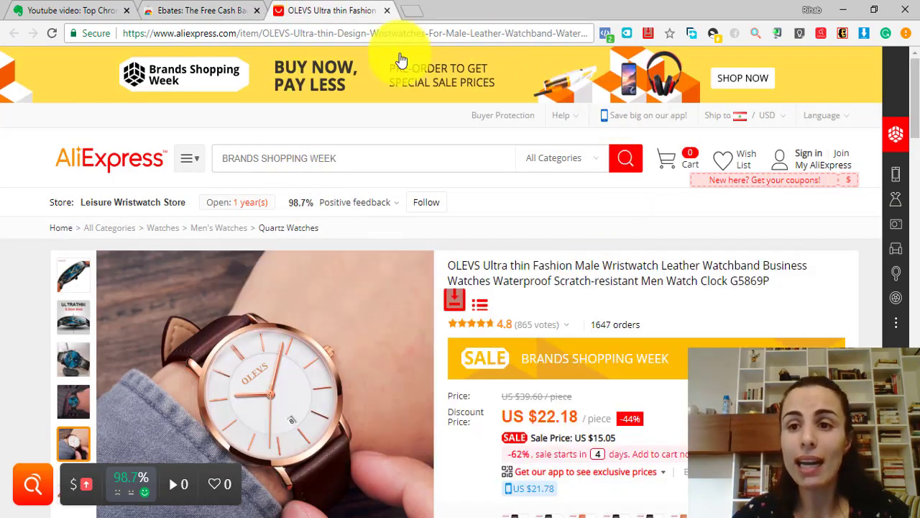
left_click(840, 35)
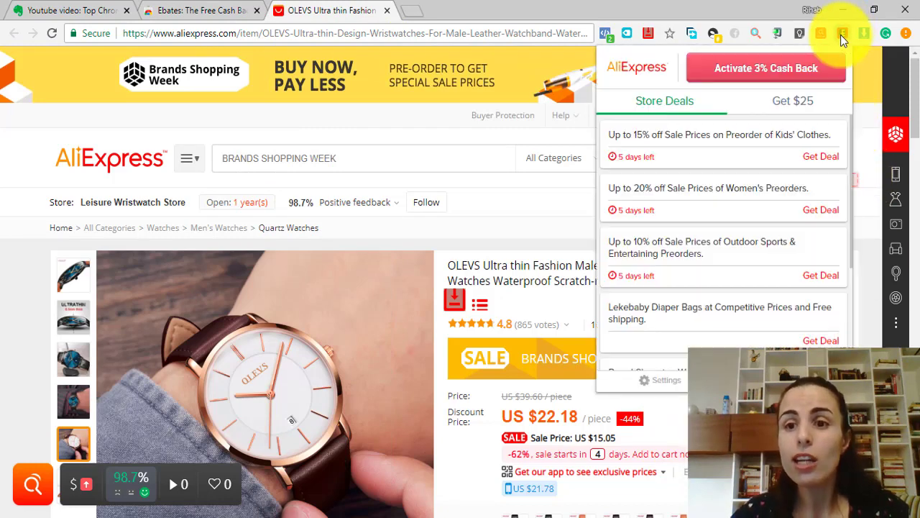